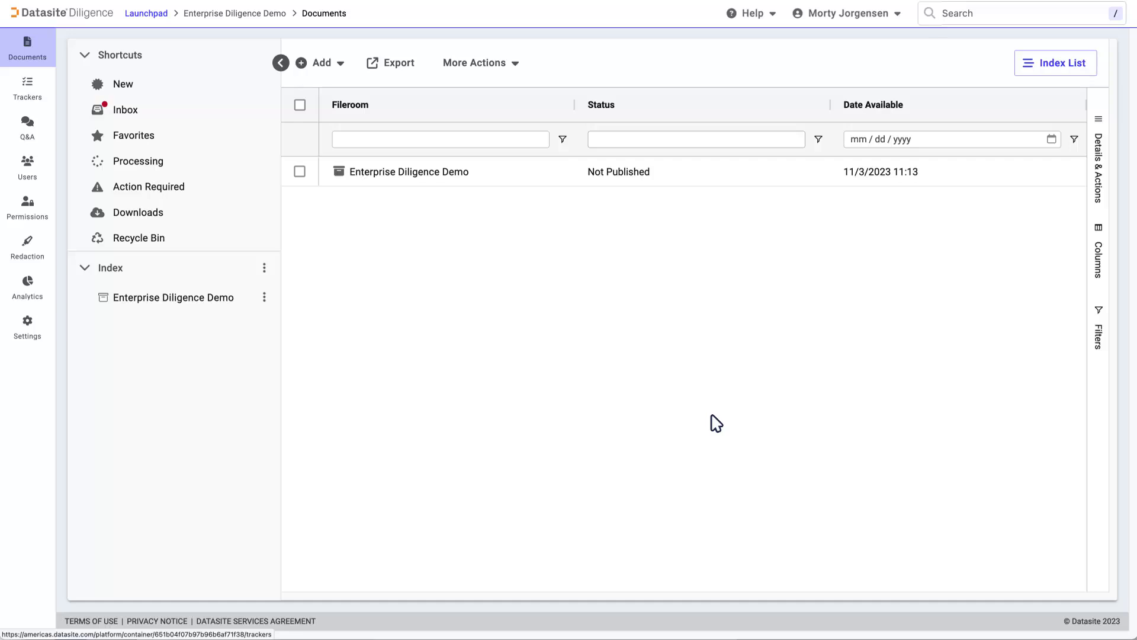
{"action": "left_click", "coordinate": [26, 89]}
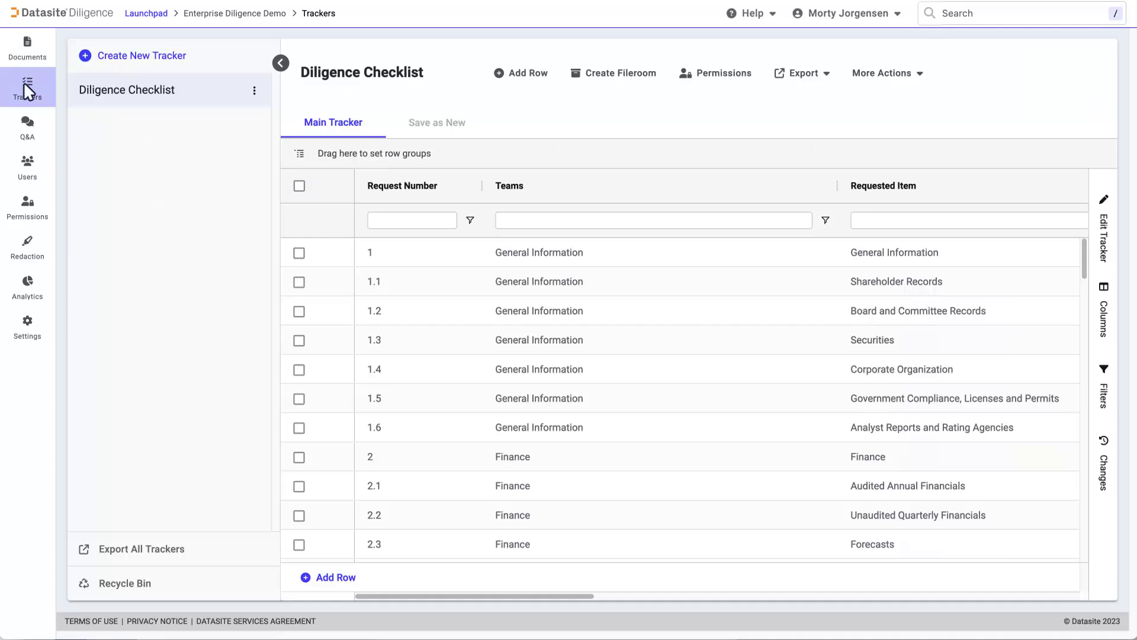
{"action": "left_click", "coordinate": [137, 55]}
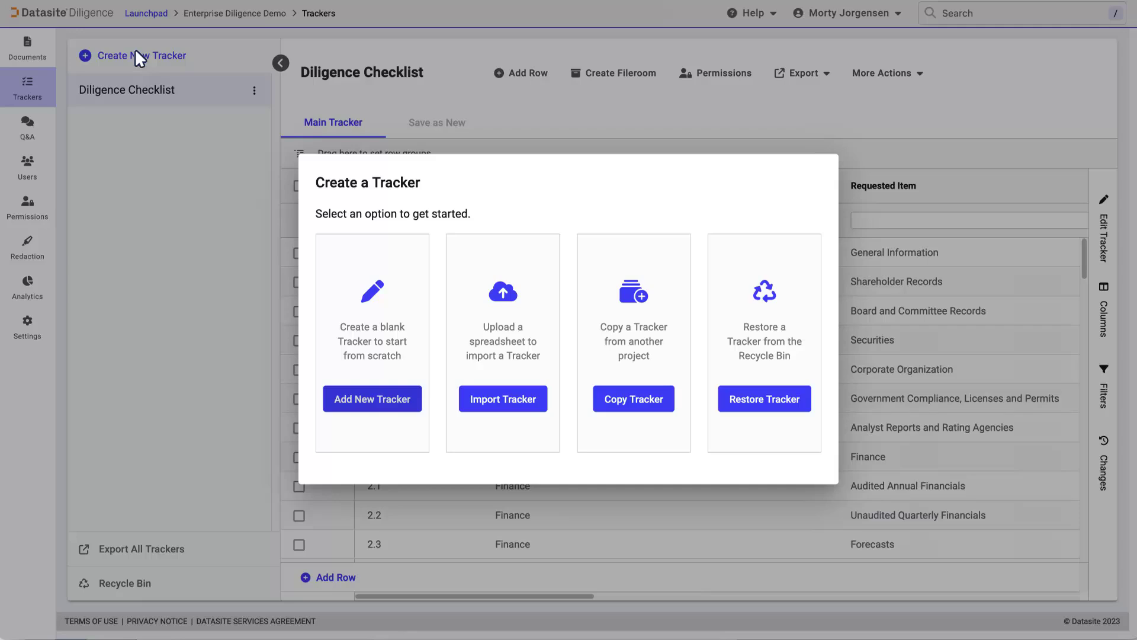
{"action": "left_click", "coordinate": [536, 128]}
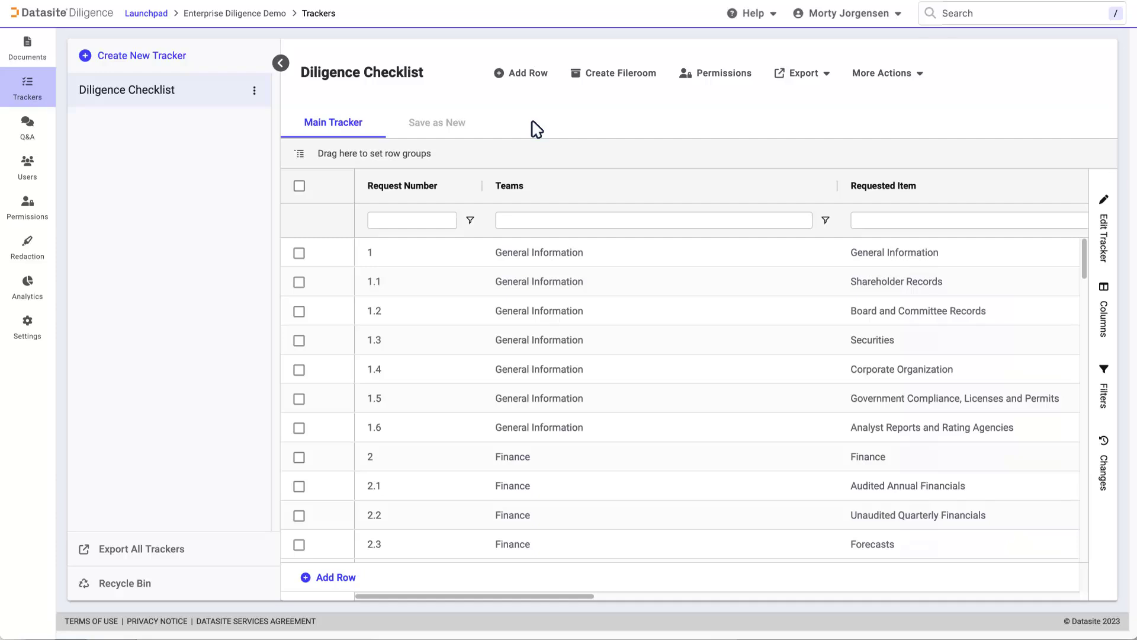
Create the Diligence Checklist fileroom from the tracker, then open Shareholder Records' documents under General Information.
{"action": "left_click", "coordinate": [605, 76]}
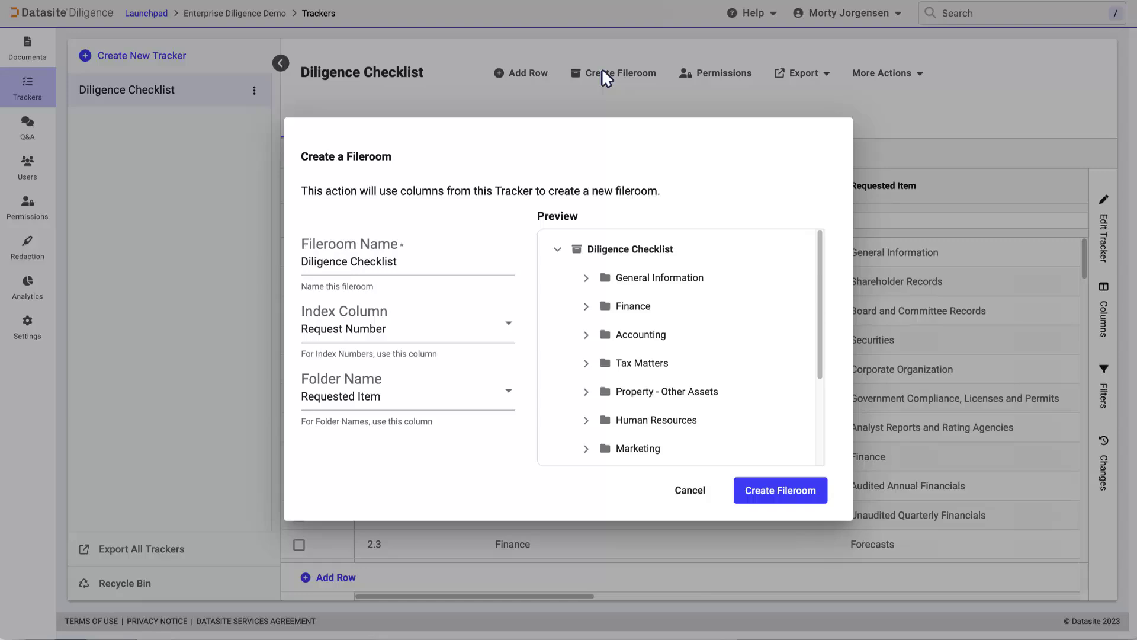
{"action": "left_click", "coordinate": [585, 278]}
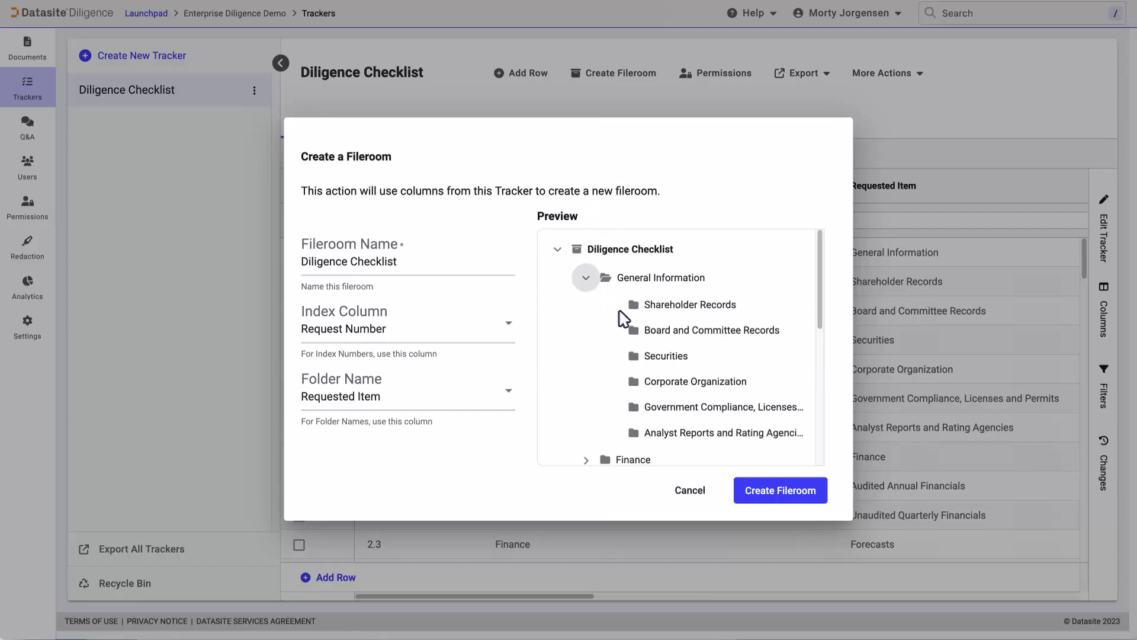
{"action": "left_click", "coordinate": [804, 494]}
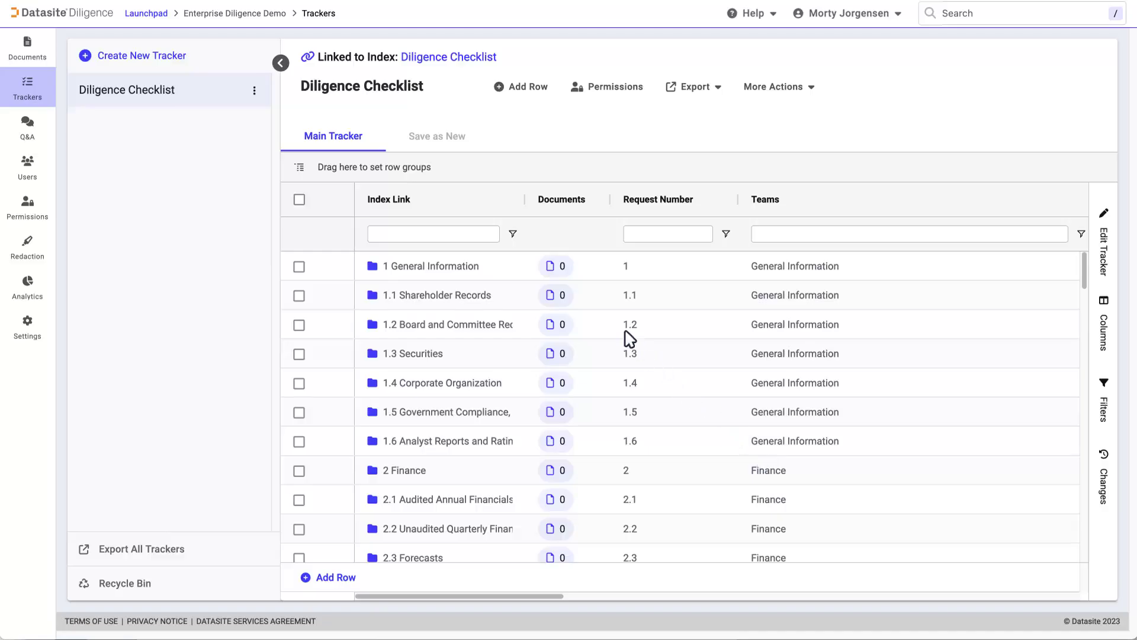
{"action": "left_click", "coordinate": [553, 266]}
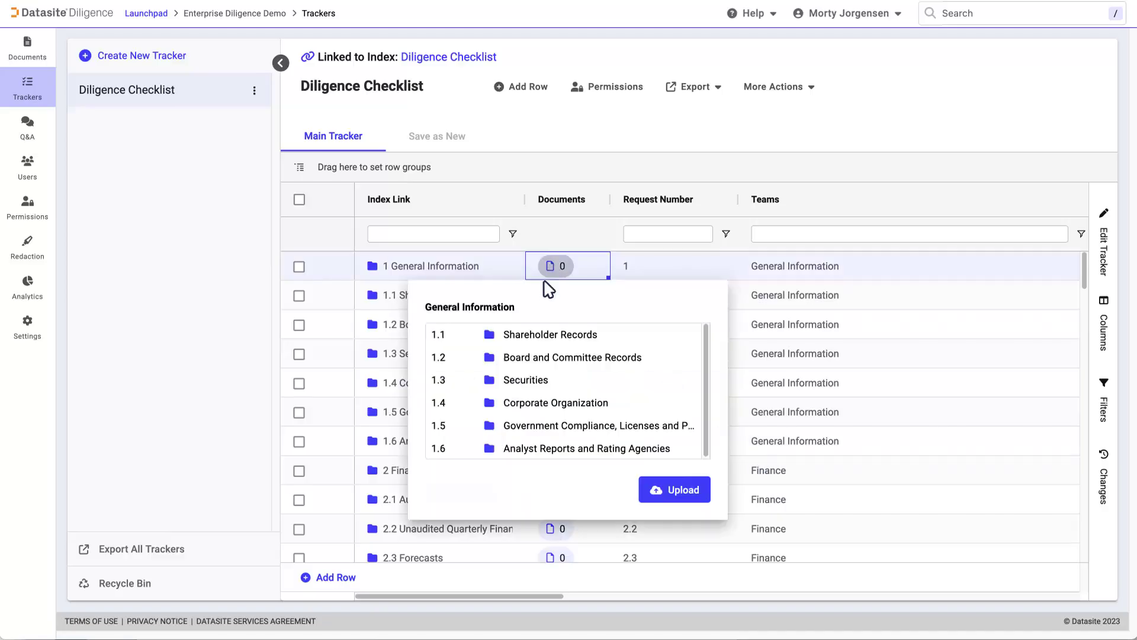
{"action": "left_click", "coordinate": [531, 335]}
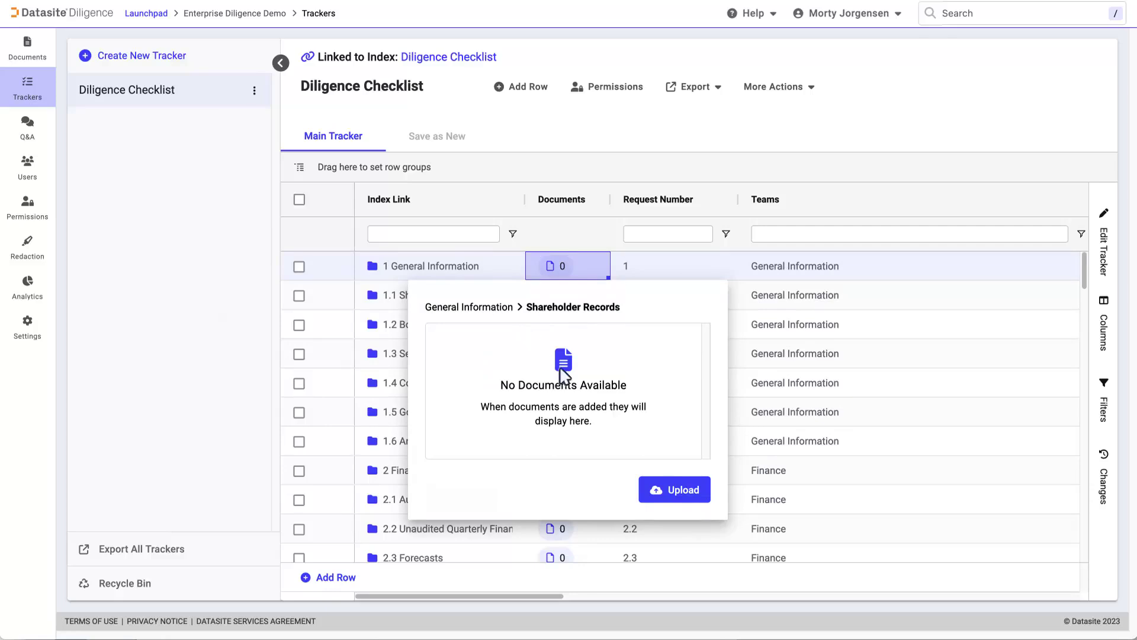
Upload Reg. 228.401.docx to Shareholder Records with Publish later and Set to hidden.
{"action": "left_click", "coordinate": [674, 490]}
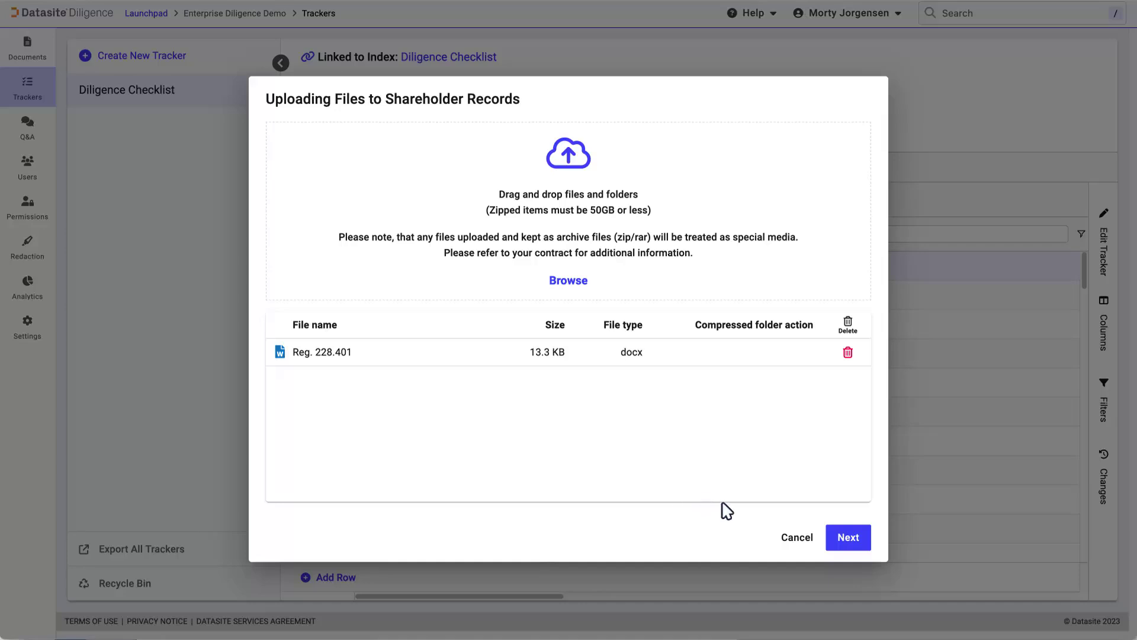
{"action": "left_click", "coordinate": [849, 539]}
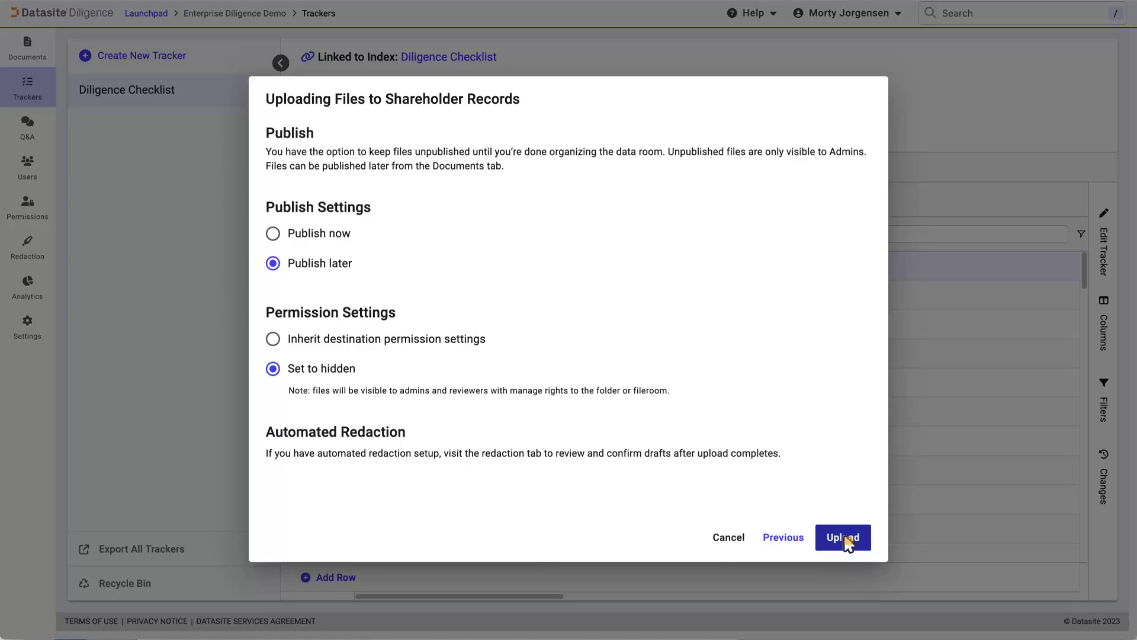
{"action": "left_click", "coordinate": [848, 541]}
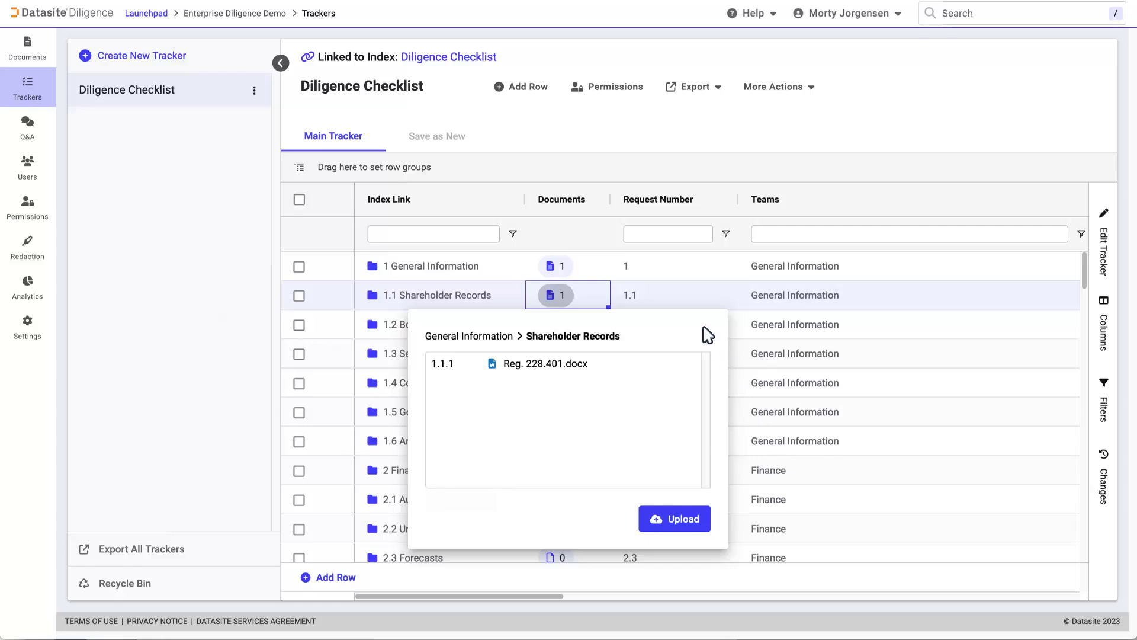
{"action": "left_click", "coordinate": [578, 135]}
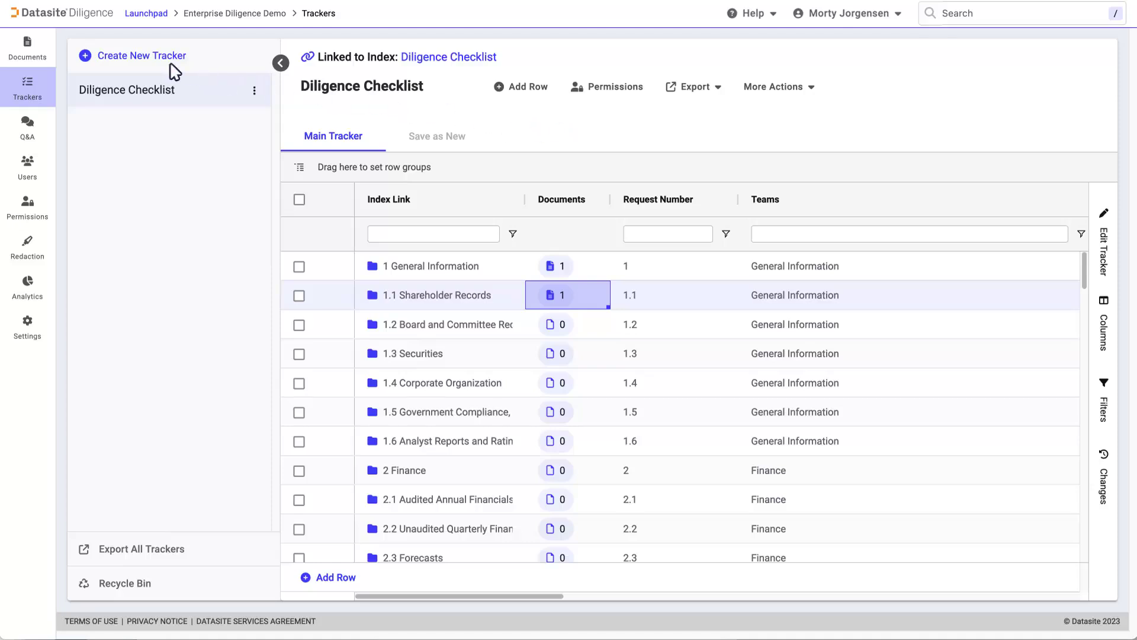
Browse project documents to Diligence Checklist > General Information > Shareholder Records.
{"action": "left_click", "coordinate": [28, 47]}
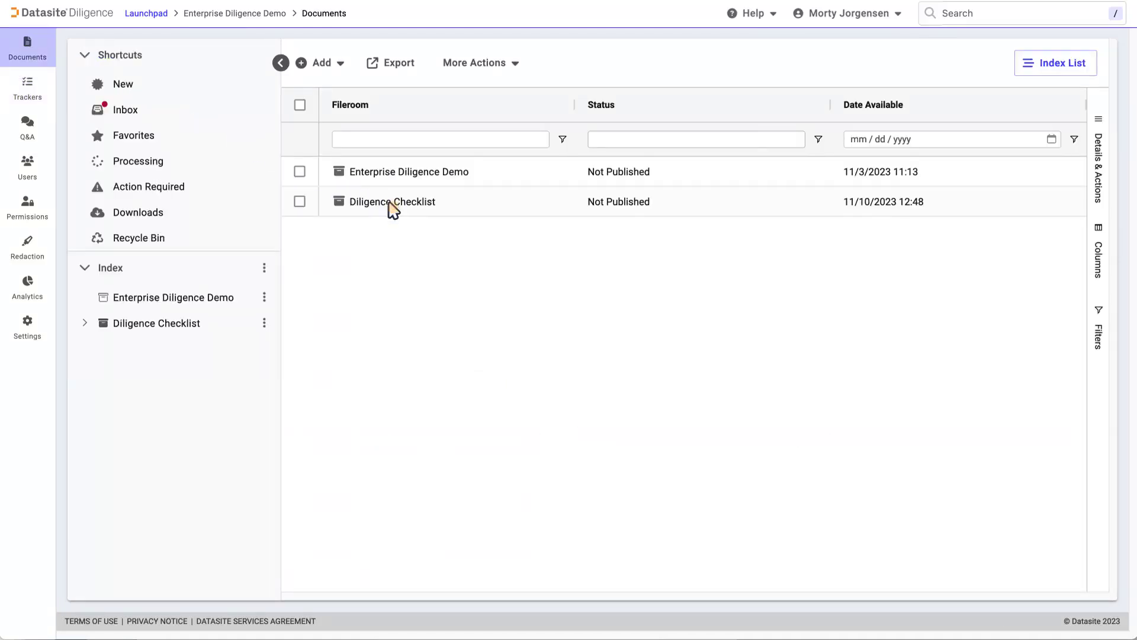
{"action": "left_click", "coordinate": [392, 204]}
{"action": "left_click", "coordinate": [549, 174]}
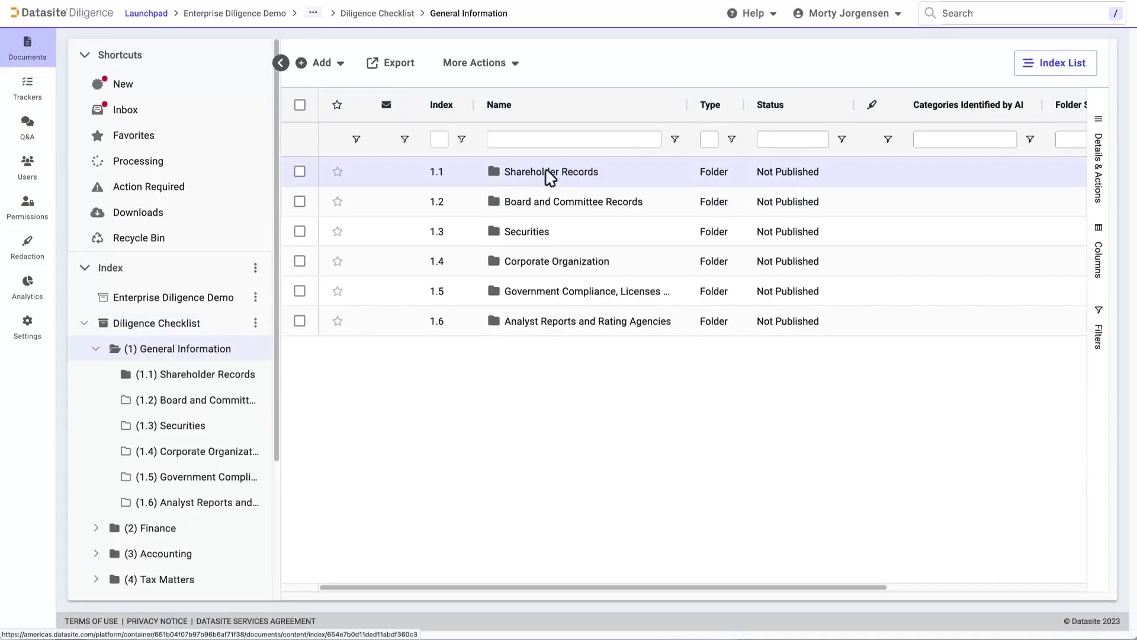
{"action": "left_click", "coordinate": [550, 173]}
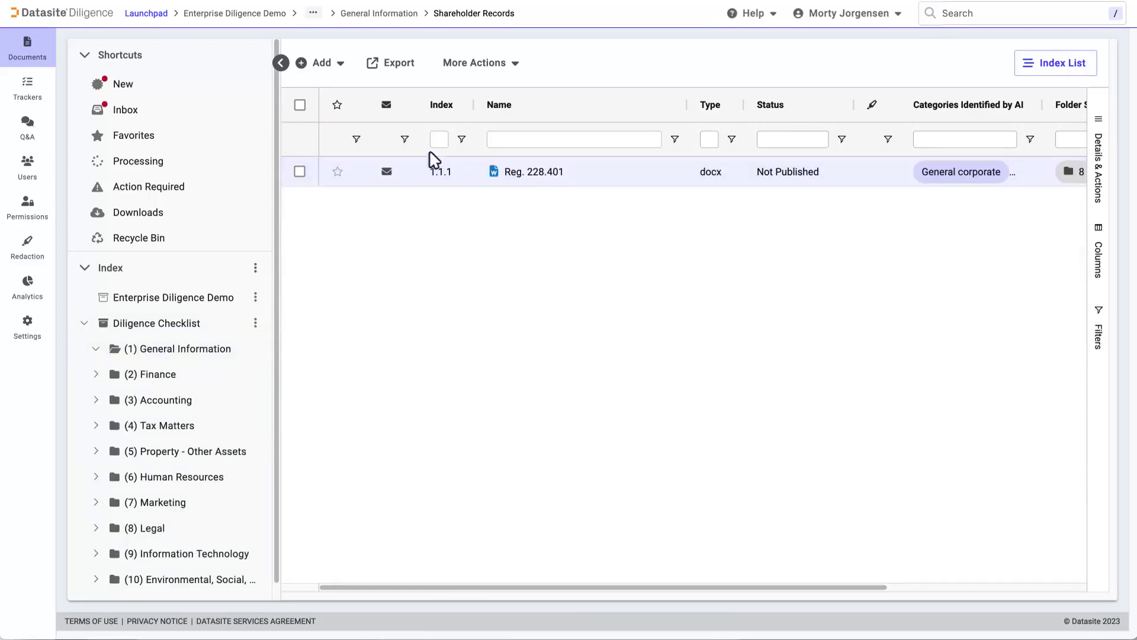
Check the Inbox, return to Shareholder Records via the tree, and show the Add menu.
{"action": "left_click", "coordinate": [116, 110]}
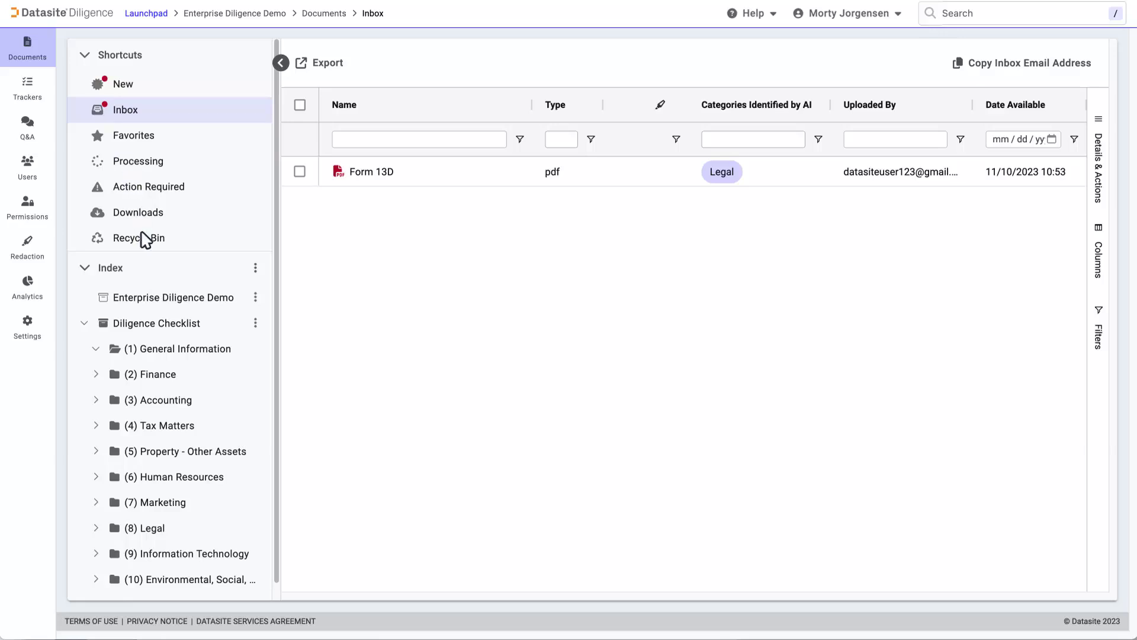
{"action": "left_click", "coordinate": [170, 351]}
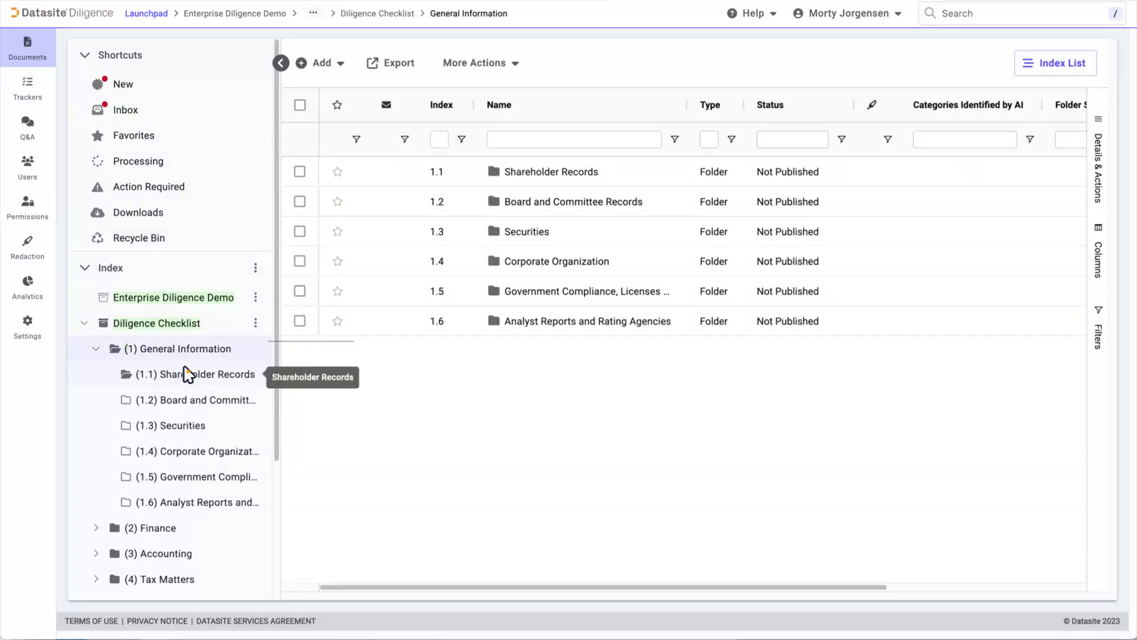
{"action": "left_click", "coordinate": [186, 373]}
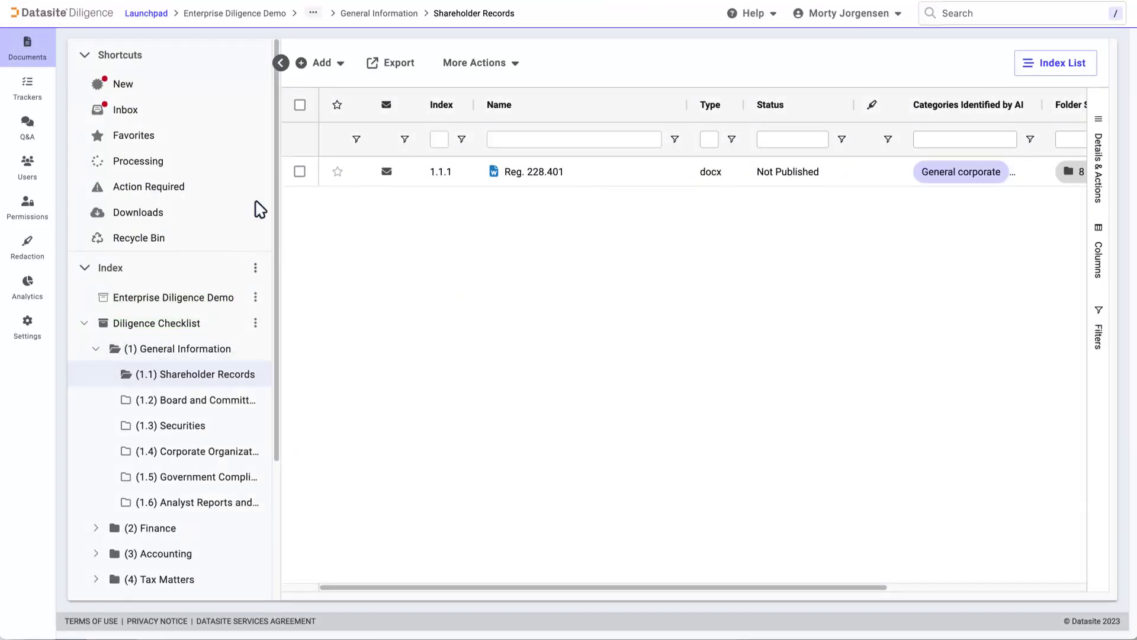
{"action": "left_click", "coordinate": [323, 64]}
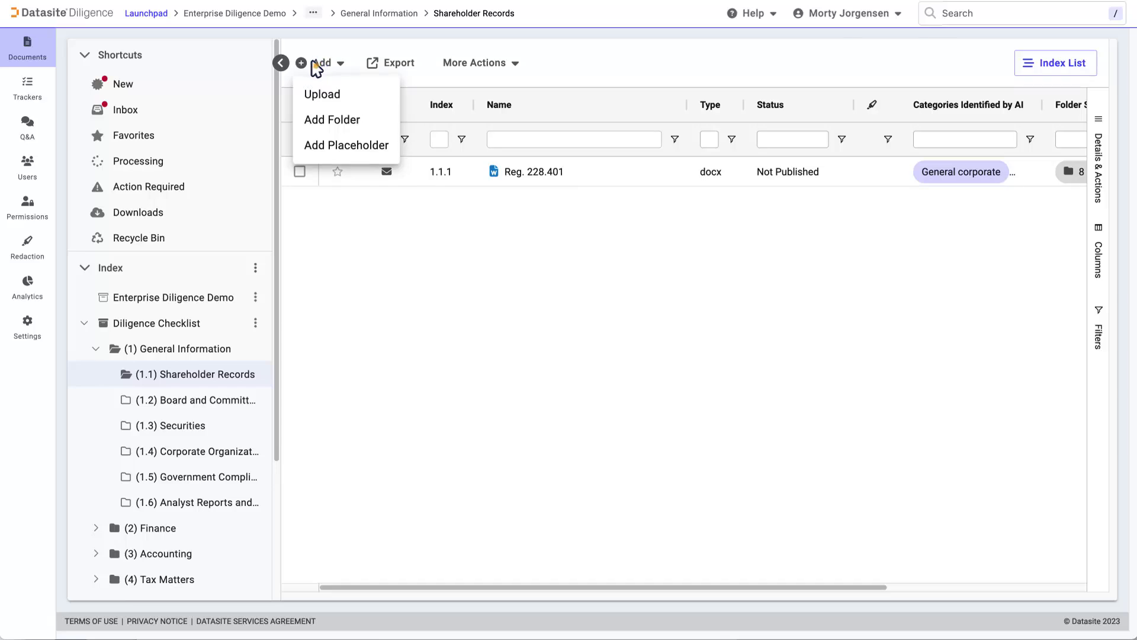
{"action": "left_click", "coordinate": [1073, 66]}
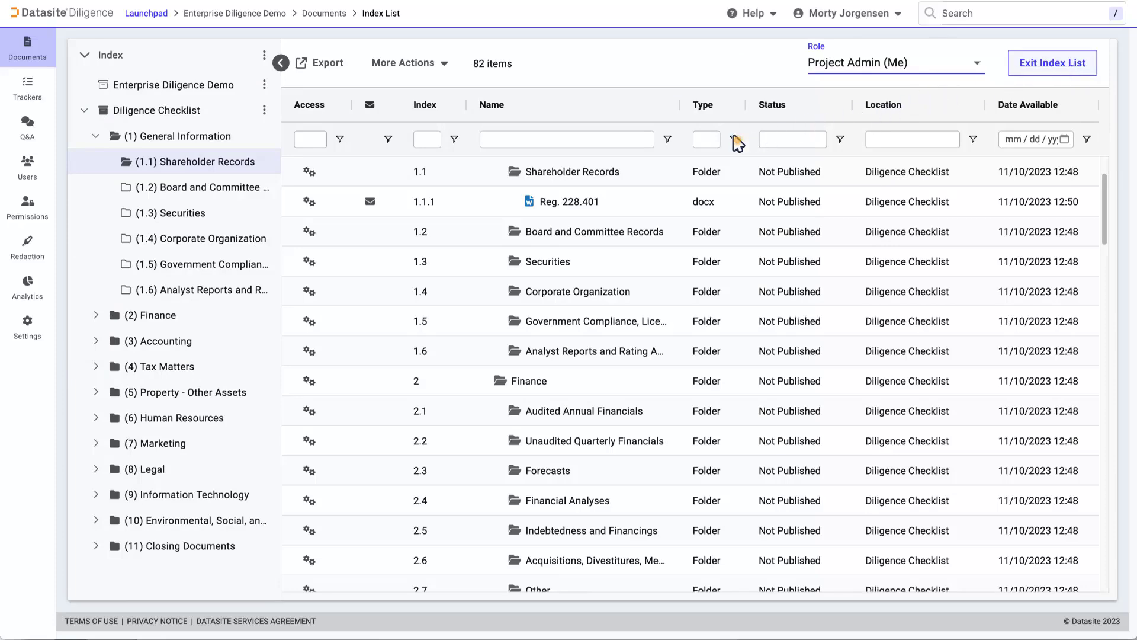
{"action": "left_click", "coordinate": [737, 141]}
{"action": "left_click", "coordinate": [737, 235]}
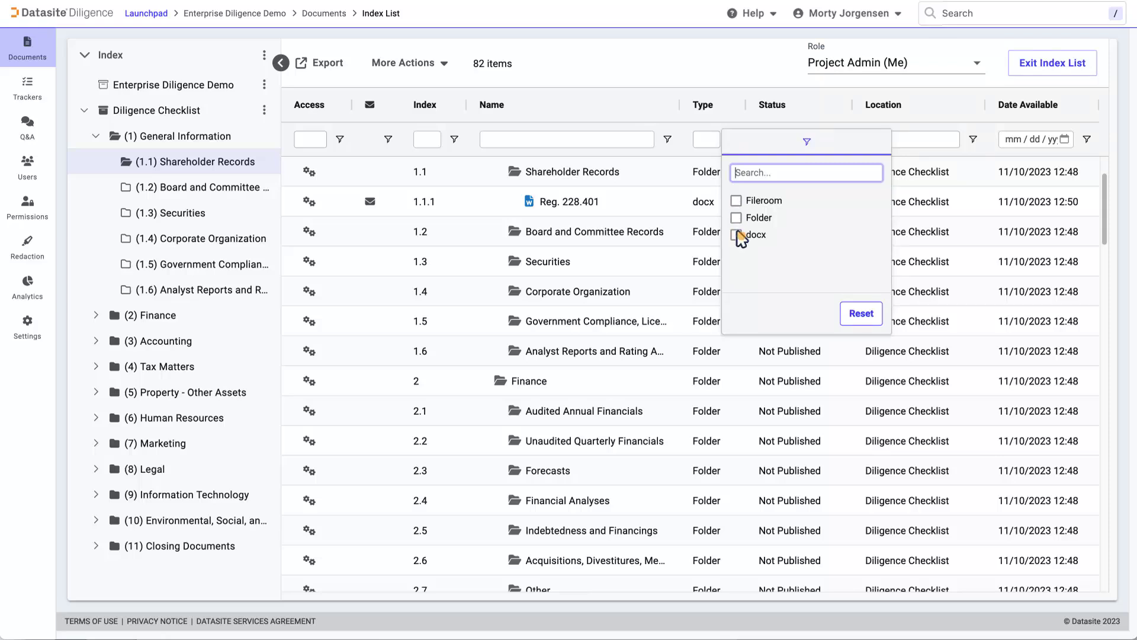
{"action": "left_click", "coordinate": [650, 64]}
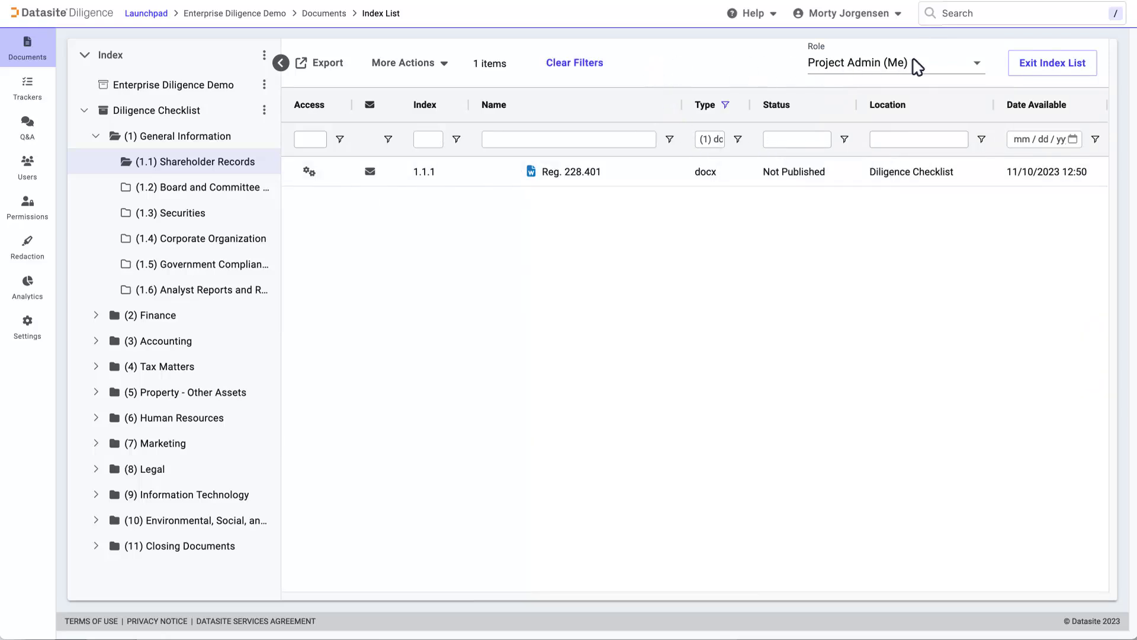
{"action": "left_click", "coordinate": [1070, 64]}
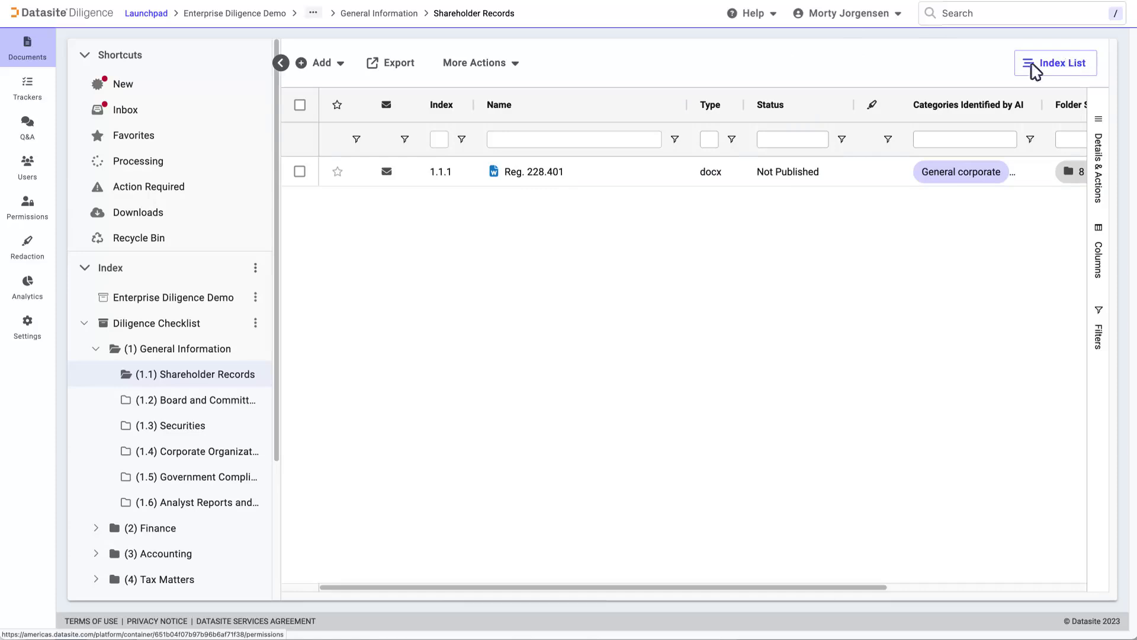
Add role 'Buyer Role B' with Watermarked PDF download type and display its permissions column.
{"action": "left_click", "coordinate": [28, 207]}
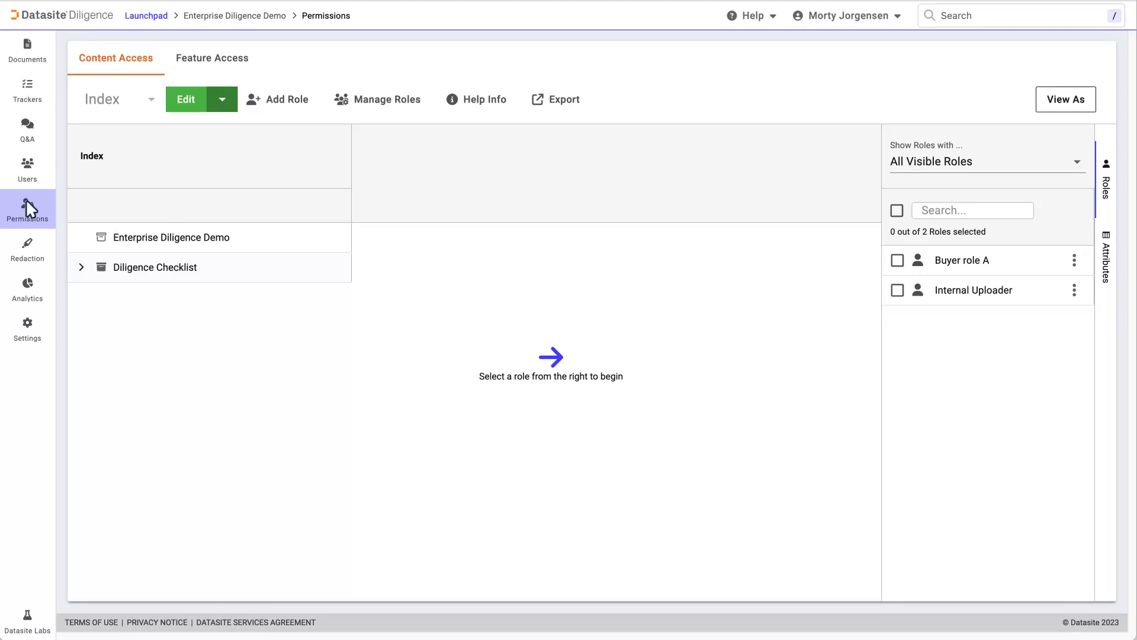
{"action": "left_click", "coordinate": [277, 95]}
{"action": "type", "text": "Buyer R"}
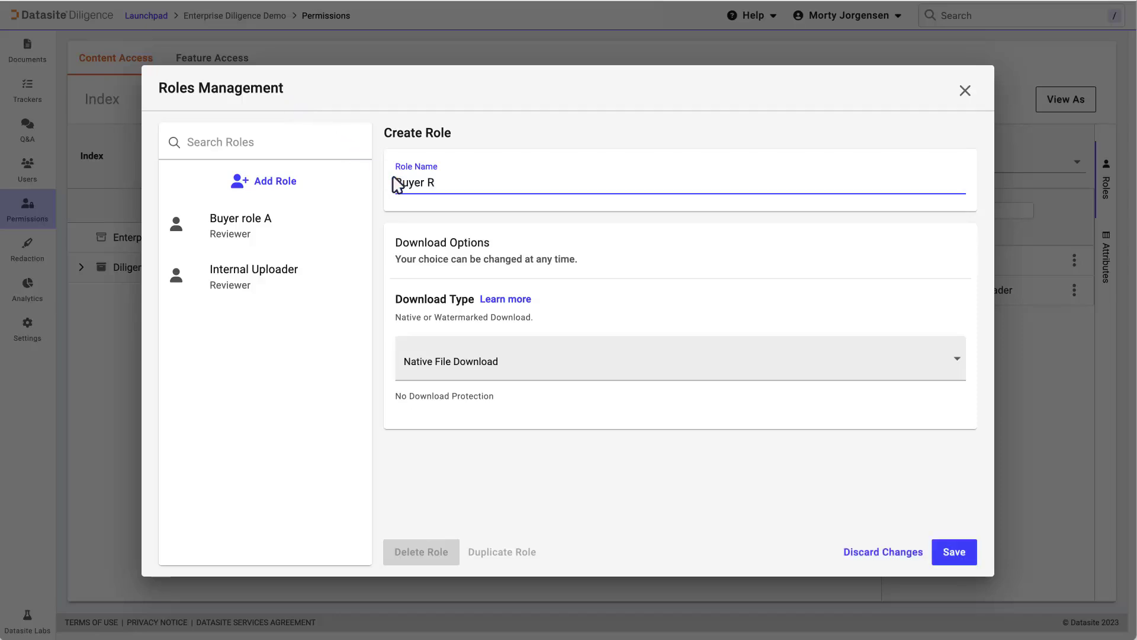
{"action": "type", "text": "ole B"}
{"action": "left_click", "coordinate": [619, 365]}
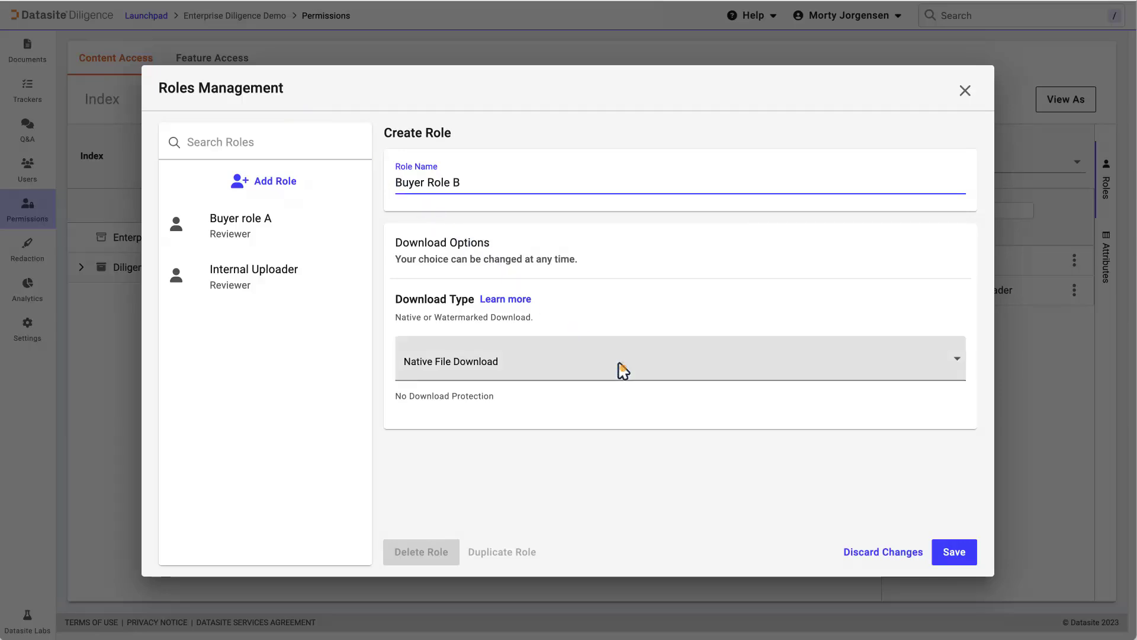
{"action": "left_click", "coordinate": [536, 435]}
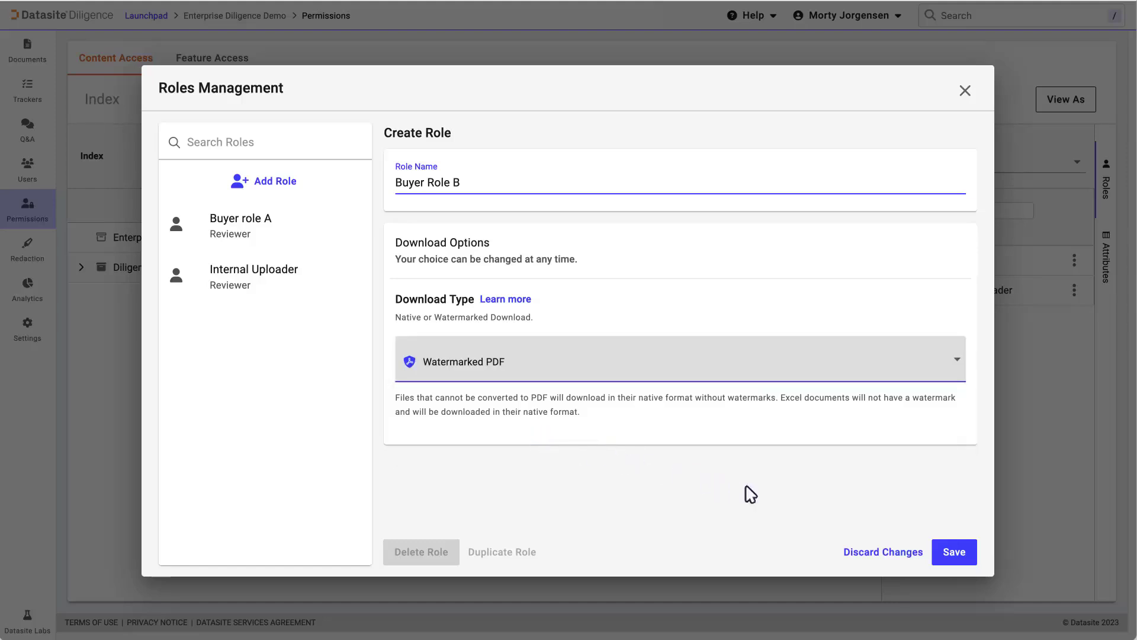
{"action": "left_click", "coordinate": [955, 552]}
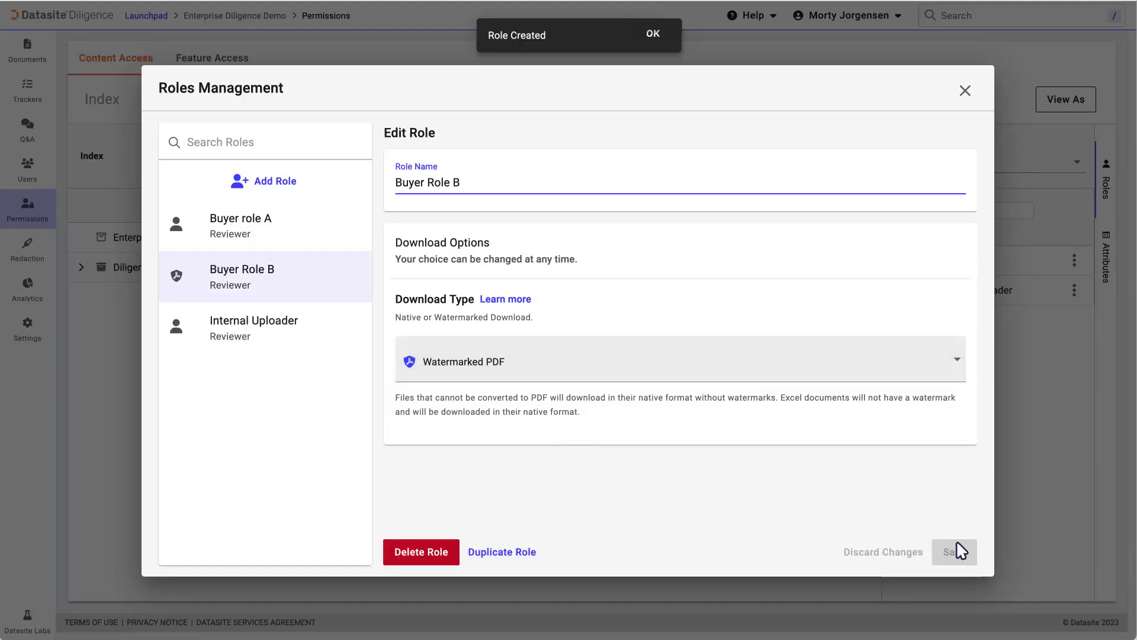
{"action": "left_click", "coordinate": [965, 90]}
{"action": "left_click", "coordinate": [897, 290]}
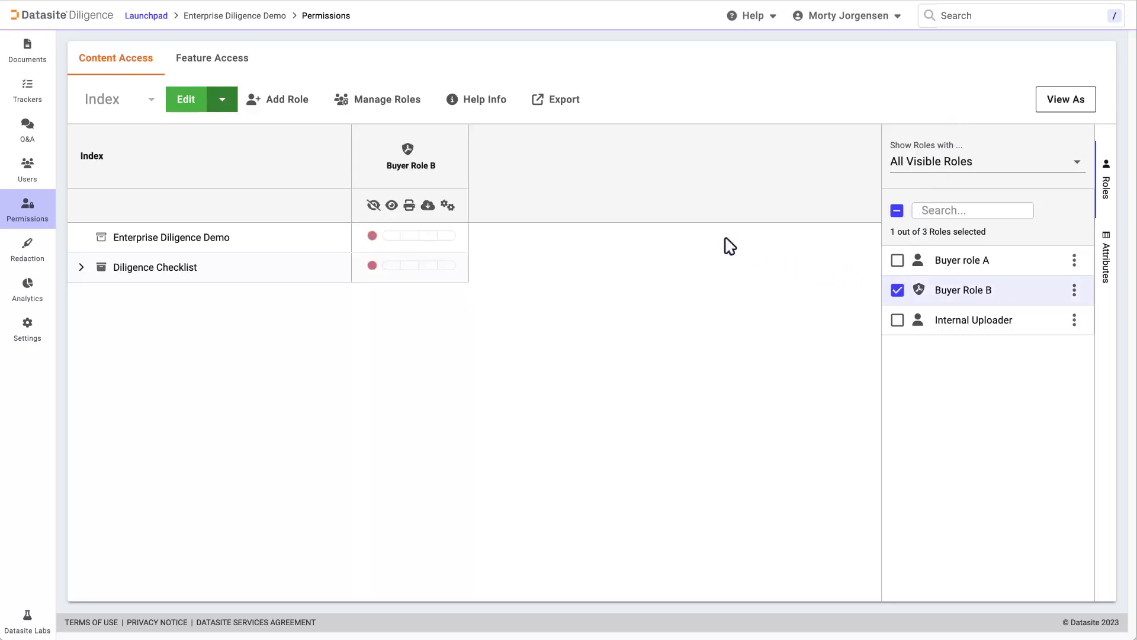
In live permissions, grant Buyer Role B Diligence Checklist access through download, and save.
{"action": "left_click", "coordinate": [178, 104]}
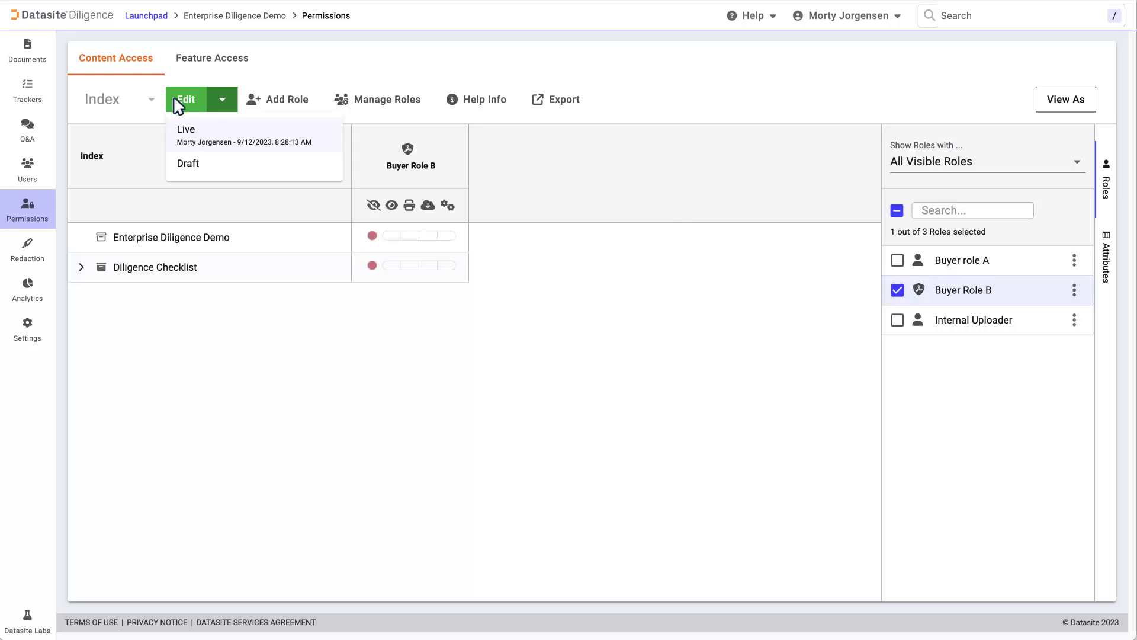
{"action": "left_click", "coordinate": [184, 129]}
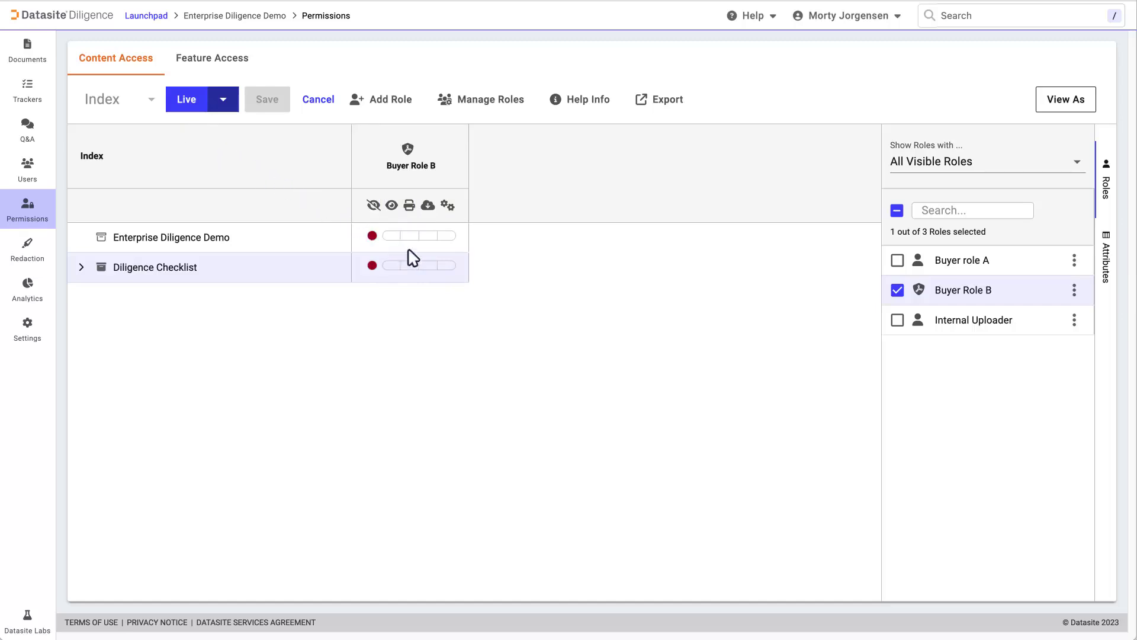
{"action": "left_click", "coordinate": [427, 264]}
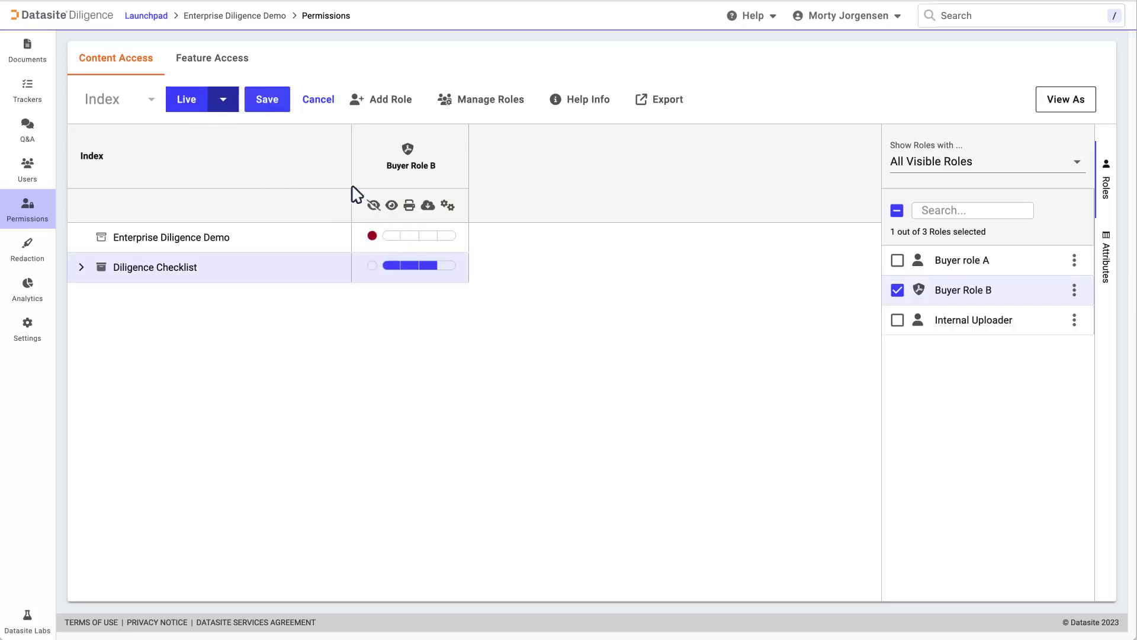
{"action": "left_click", "coordinate": [266, 99]}
{"action": "left_click", "coordinate": [685, 339]}
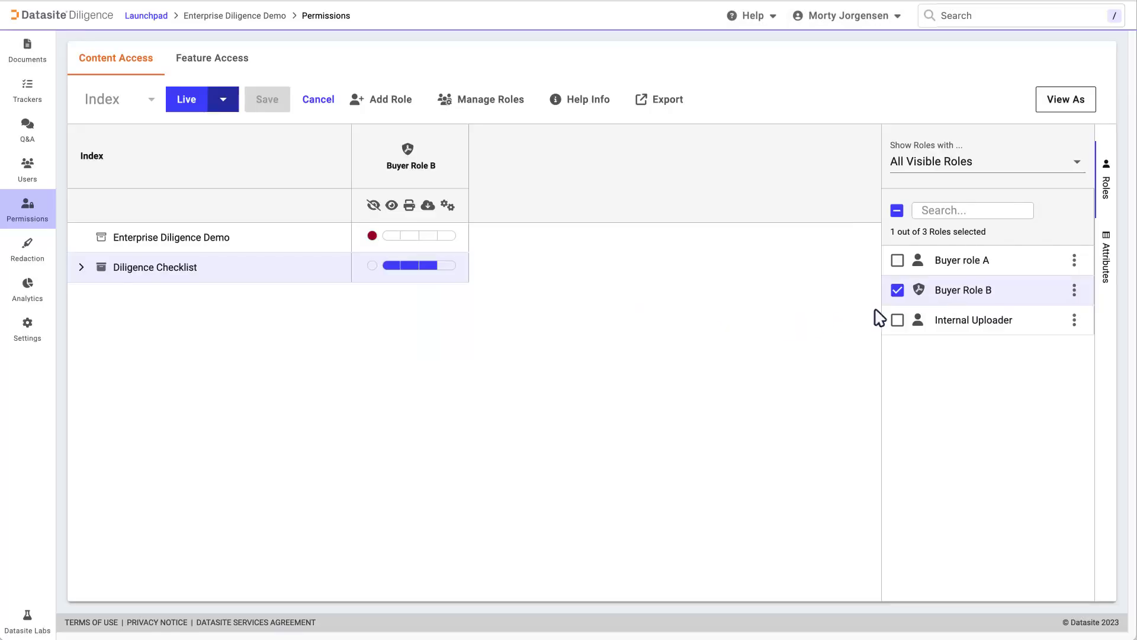
Preview the documents using View As Buyer Role B, then exit the preview.
{"action": "left_click", "coordinate": [1074, 291]}
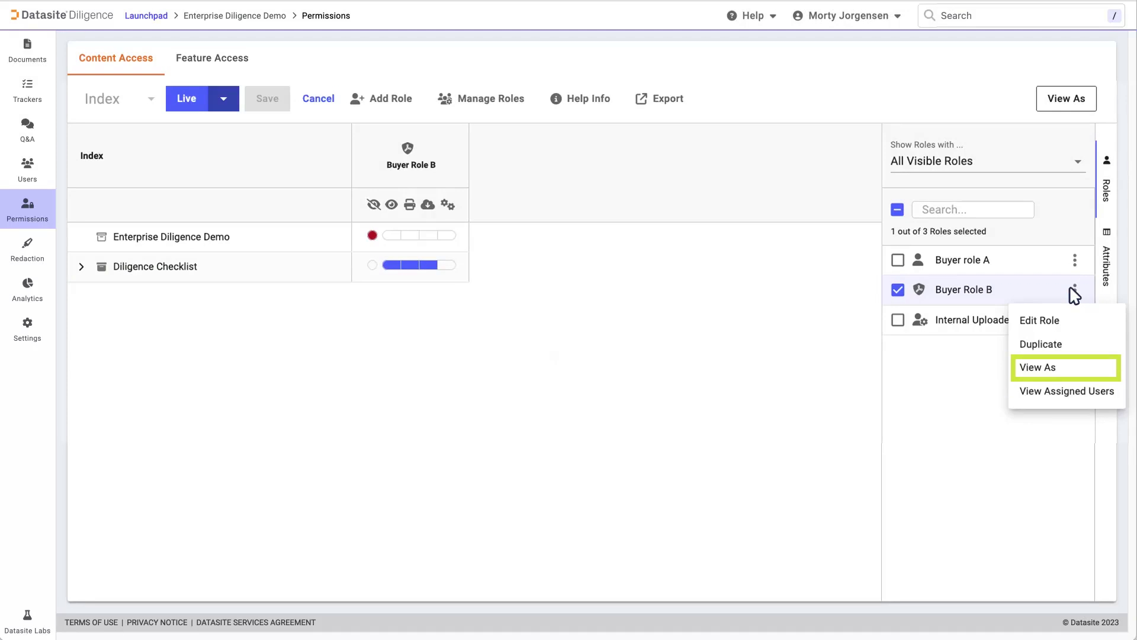
{"action": "left_click", "coordinate": [1091, 367]}
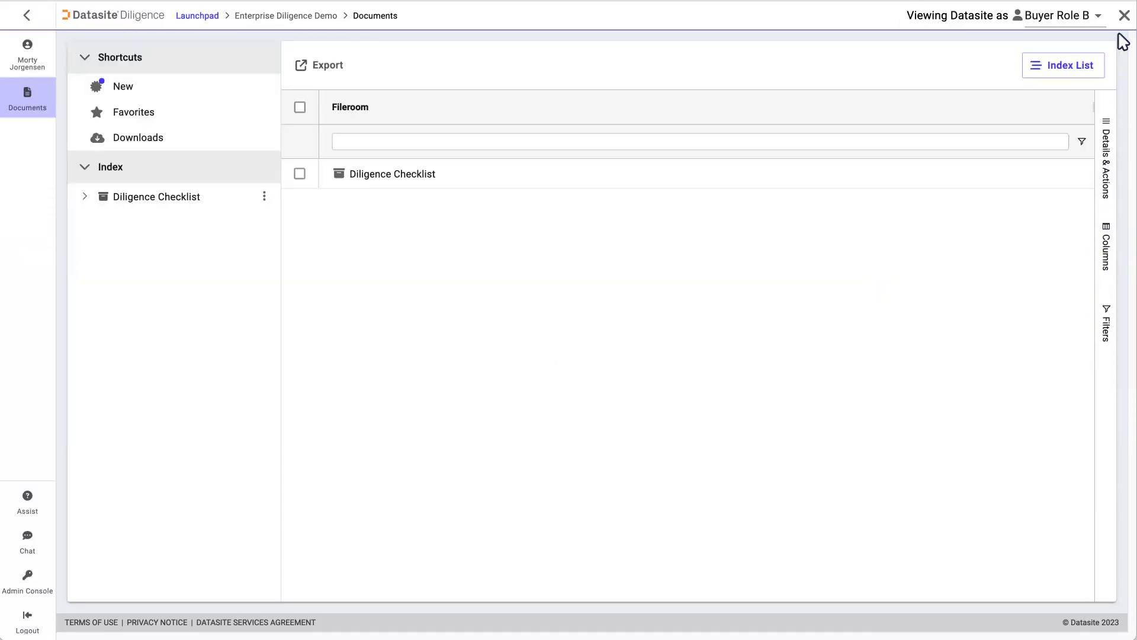
{"action": "left_click", "coordinate": [1124, 15]}
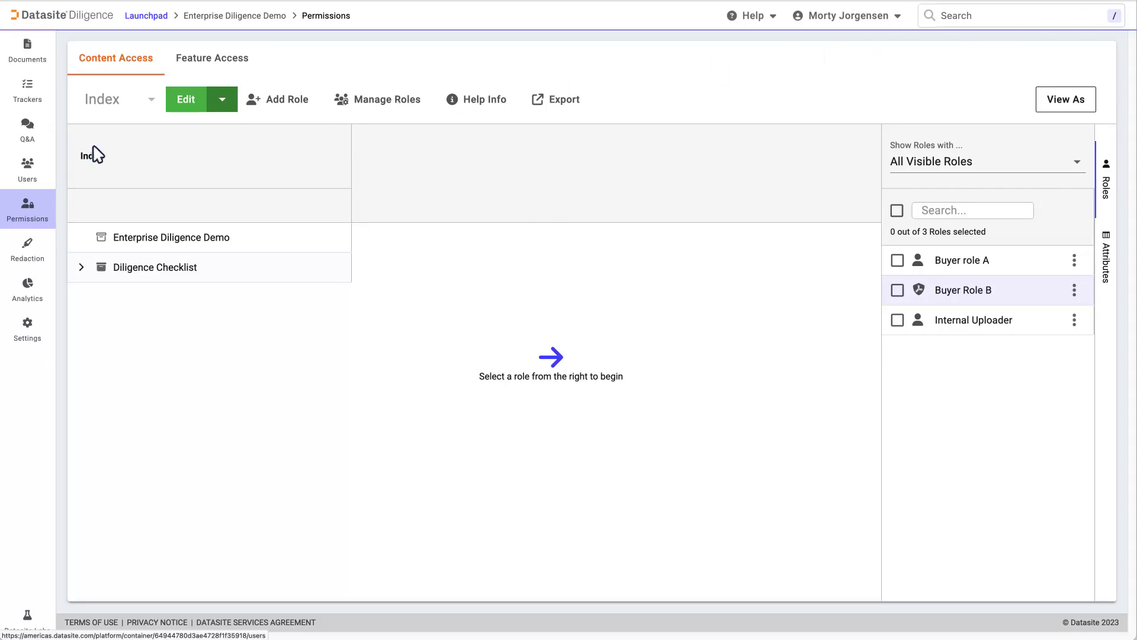
Invite a user by e-mail as Seller with the Internal Uploader role, then view Analytics Teams.
{"action": "left_click", "coordinate": [23, 161]}
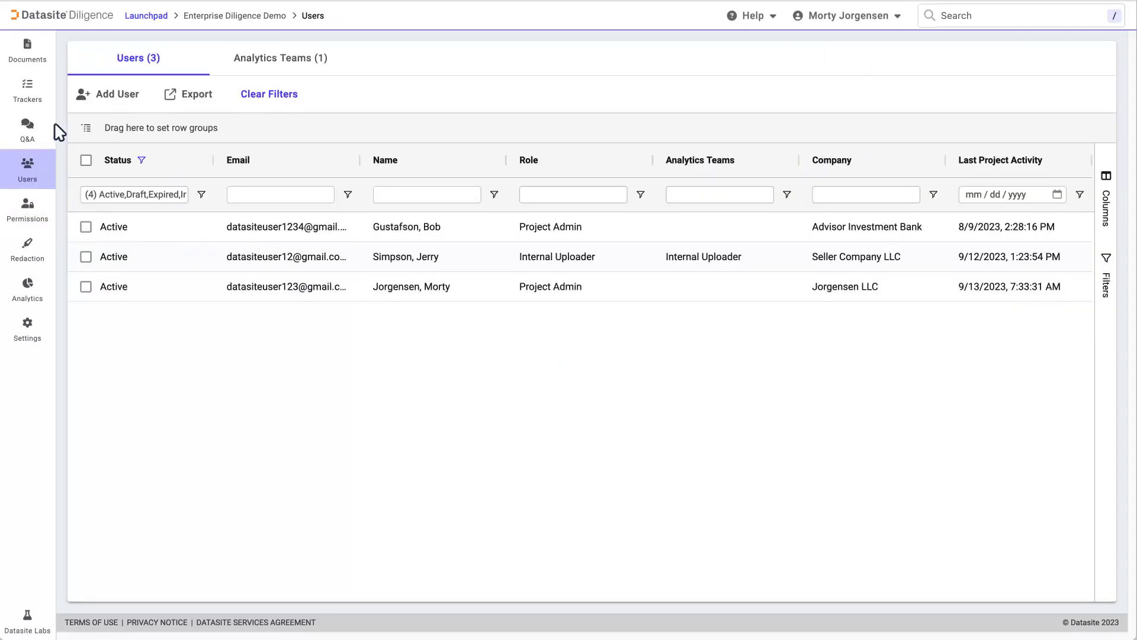
{"action": "left_click", "coordinate": [97, 95]}
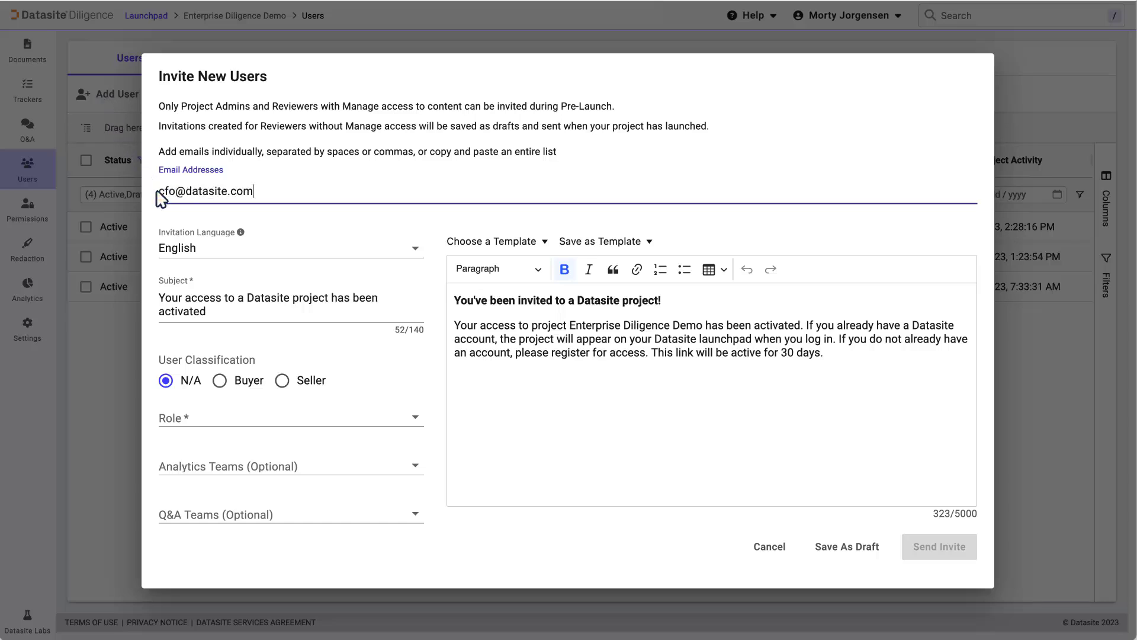
{"action": "left_click", "coordinate": [282, 381]}
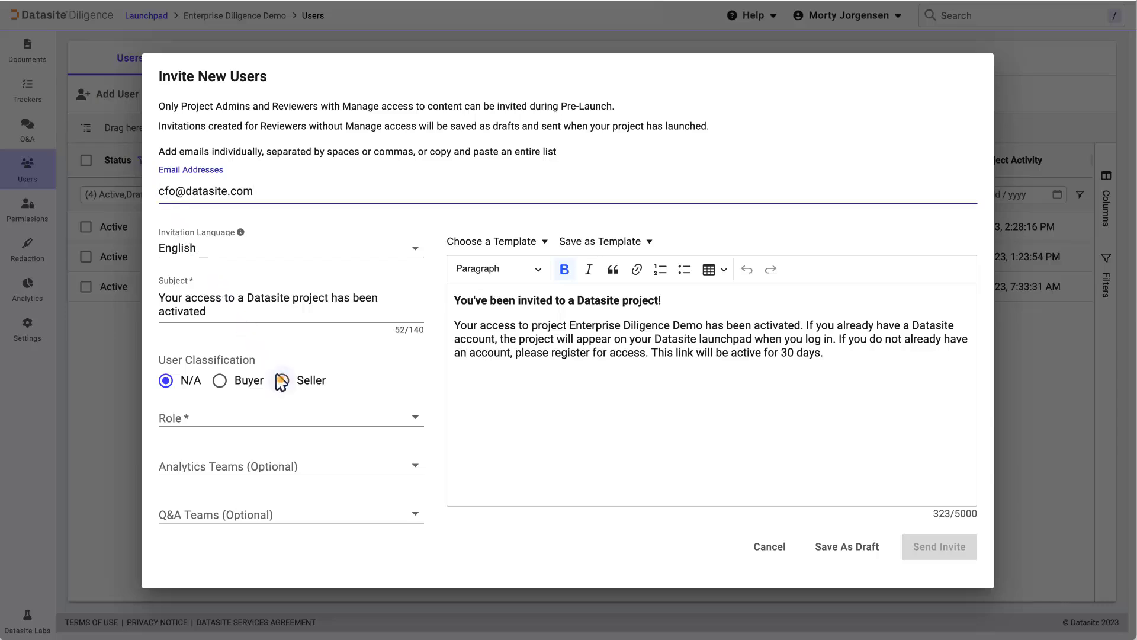
{"action": "left_click", "coordinate": [339, 422]}
{"action": "left_click", "coordinate": [292, 492]}
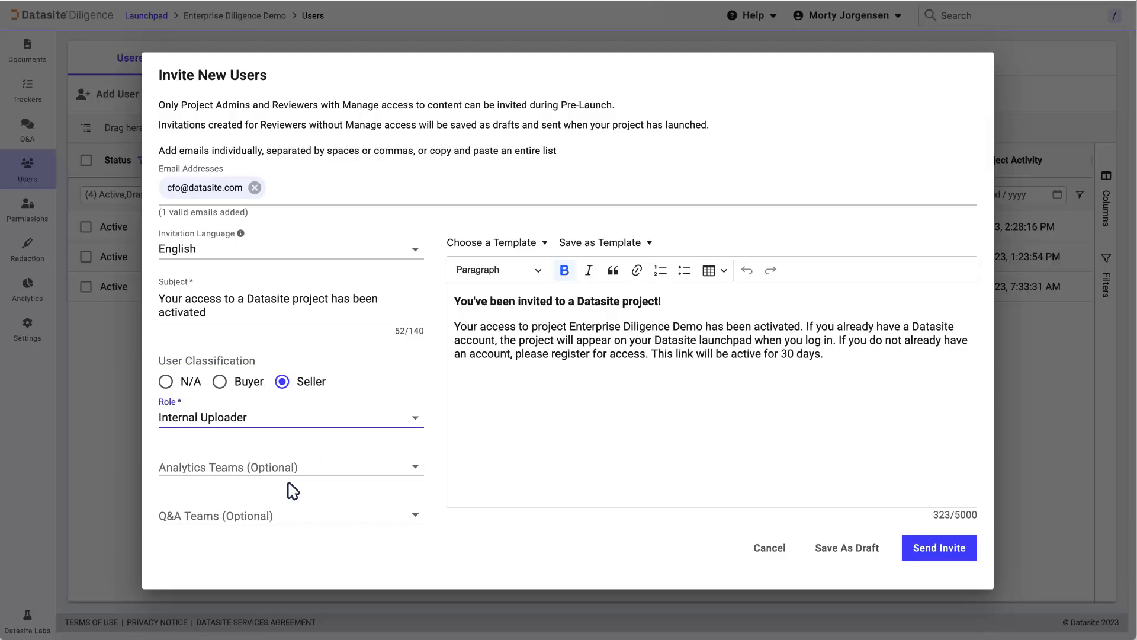
{"action": "left_click", "coordinate": [941, 546]}
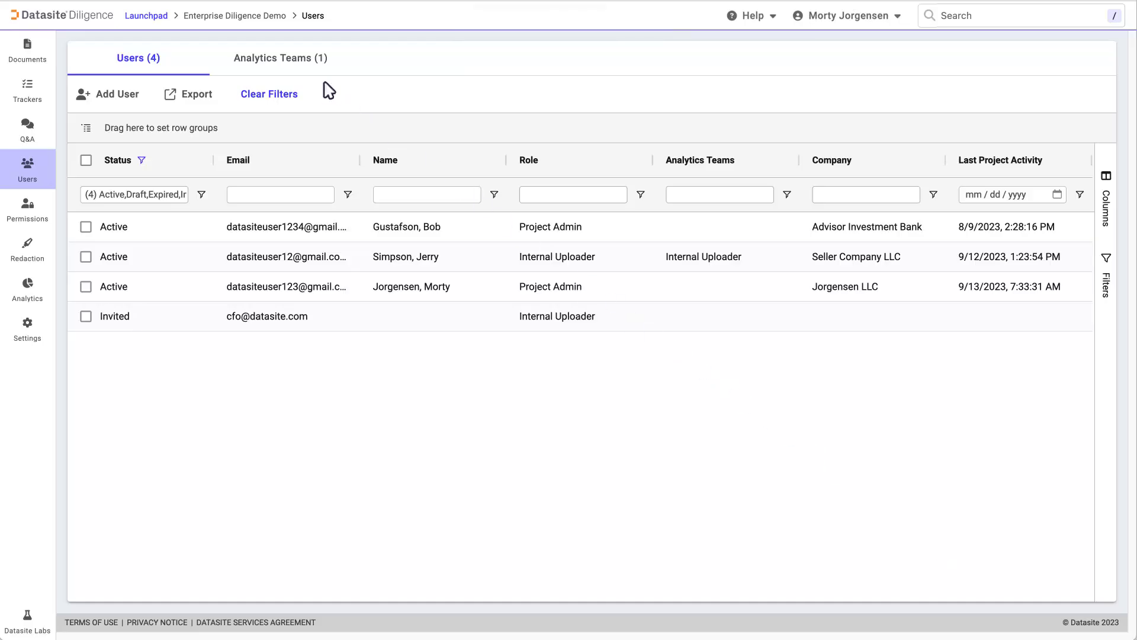
{"action": "left_click", "coordinate": [285, 57]}
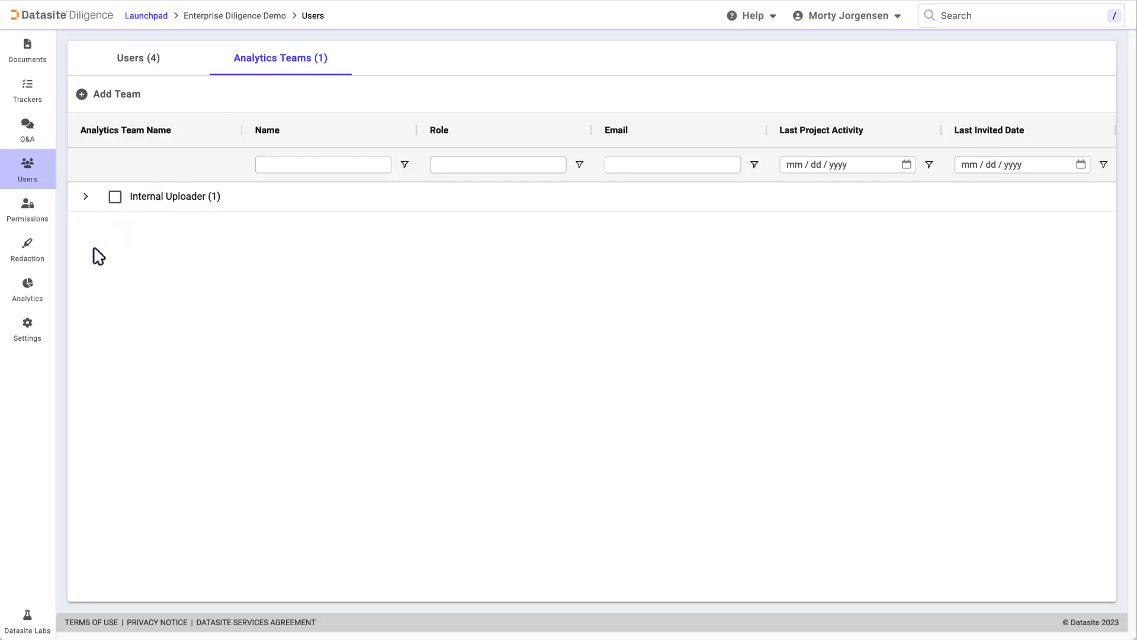
Launch the Enterprise Diligence Demo project from Settings > Project Status and confirm.
{"action": "left_click", "coordinate": [27, 325]}
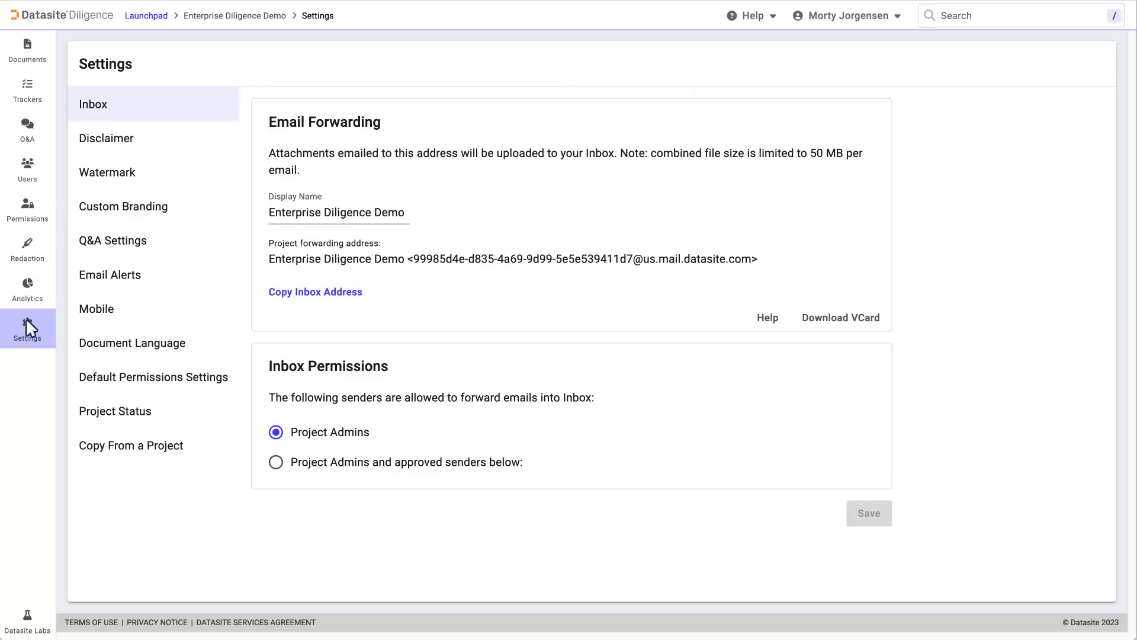
{"action": "left_click", "coordinate": [144, 414]}
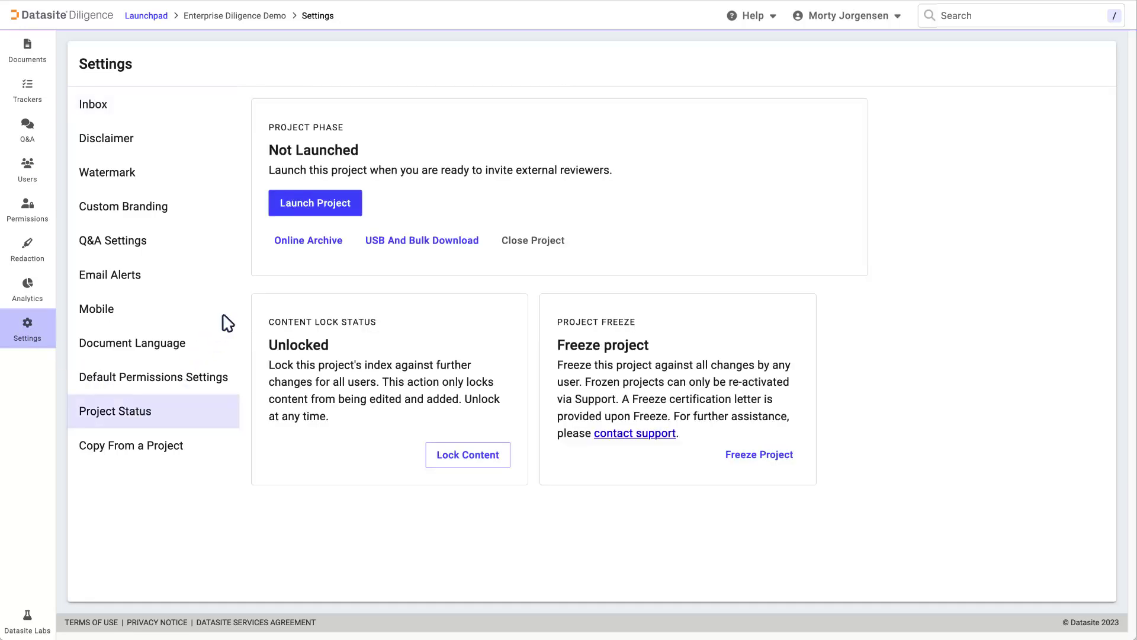
{"action": "left_click", "coordinate": [333, 198]}
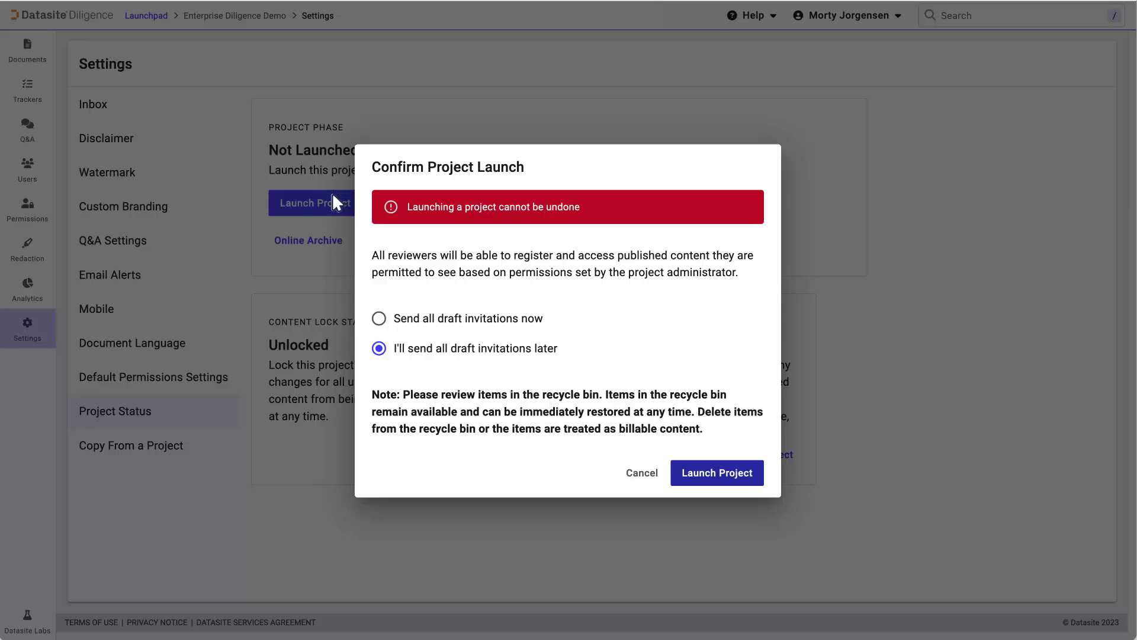
{"action": "left_click", "coordinate": [726, 474]}
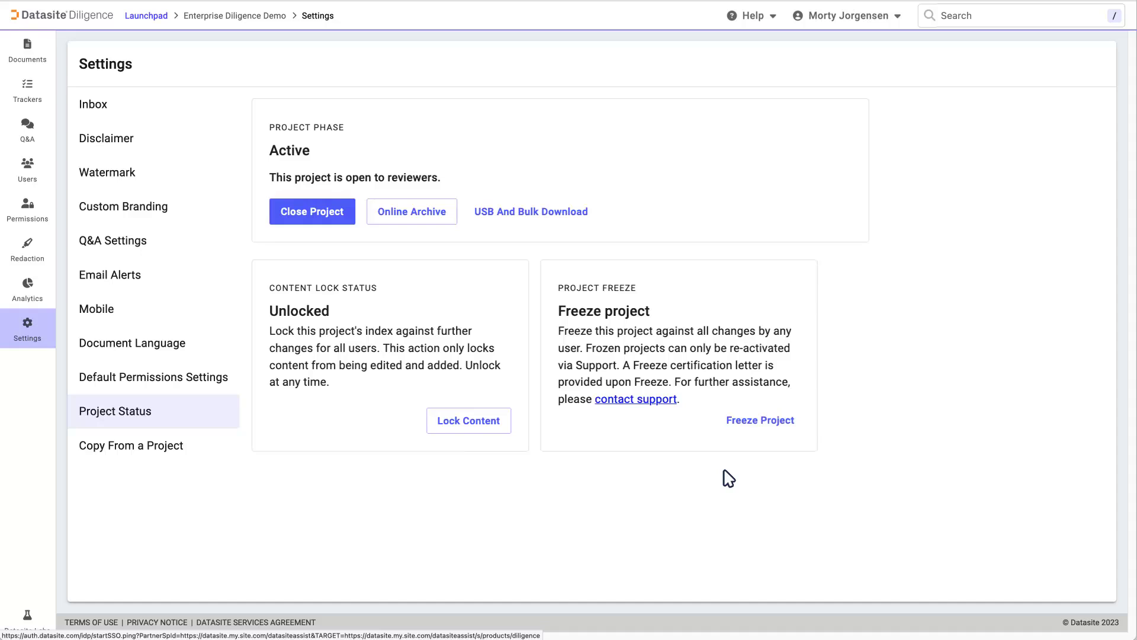